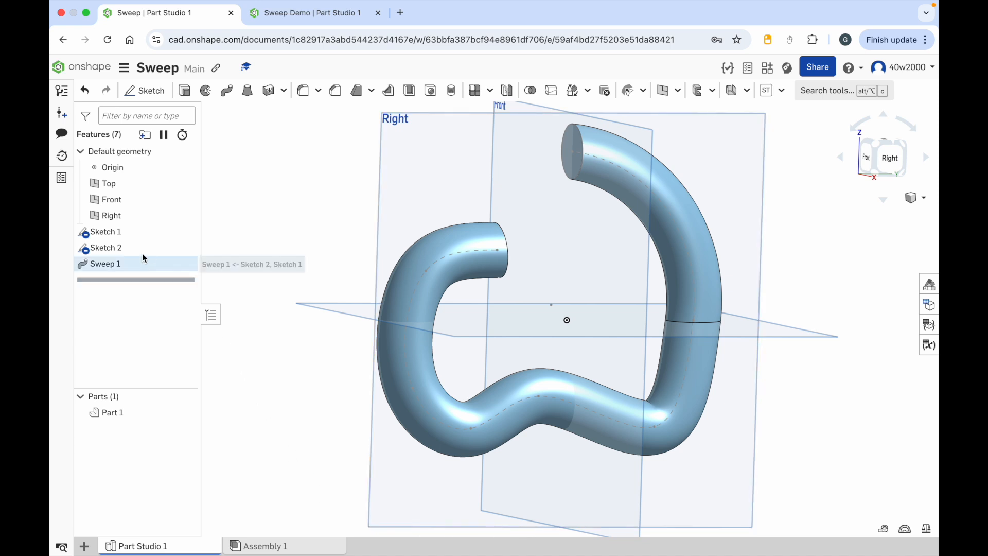
# Examine which geometry Sketch 1, Sketch 2 and Sweep 1 each contribute to the finished tube
pyautogui.click(132, 234)
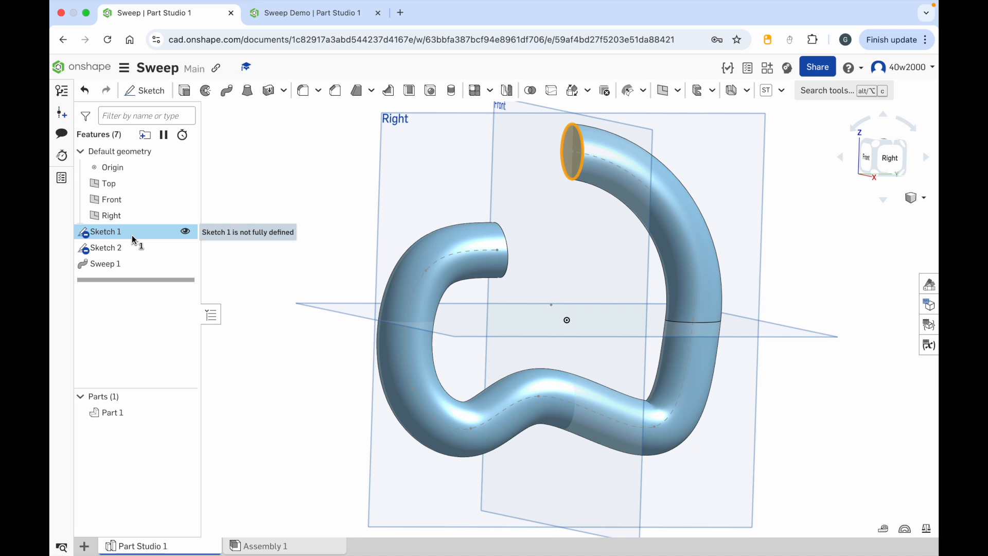
pyautogui.keyDown('shift'); pyautogui.click(132, 246); pyautogui.keyUp('shift')
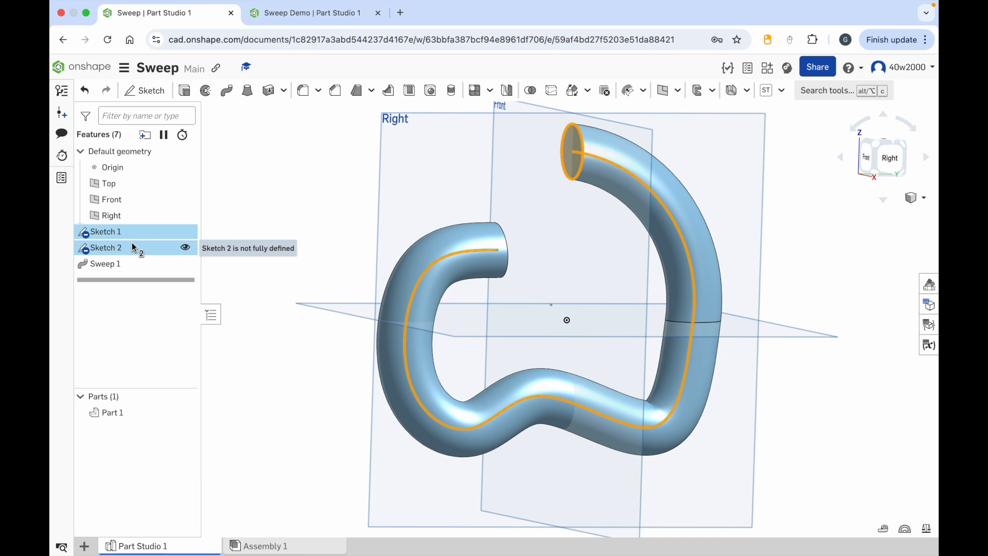
pyautogui.keyDown('shift'); pyautogui.click(131, 258); pyautogui.keyUp('shift')
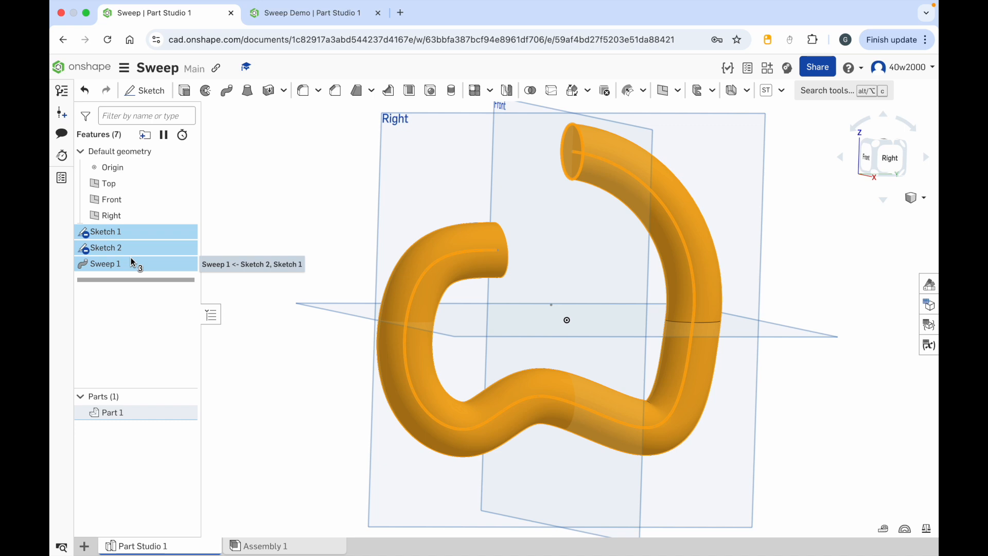
pyautogui.click(131, 258)
pyautogui.click(133, 242)
pyautogui.click(134, 233)
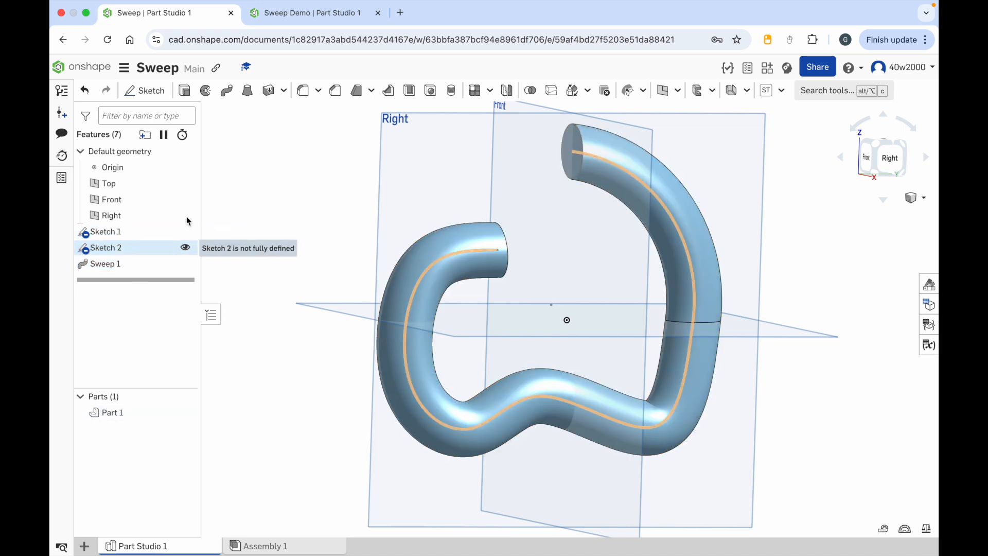
# In the Sweep Demo document, sketch a circle about 1.58 cm in diameter on the Front plane, centred directly above the origin
pyautogui.click(293, 14)
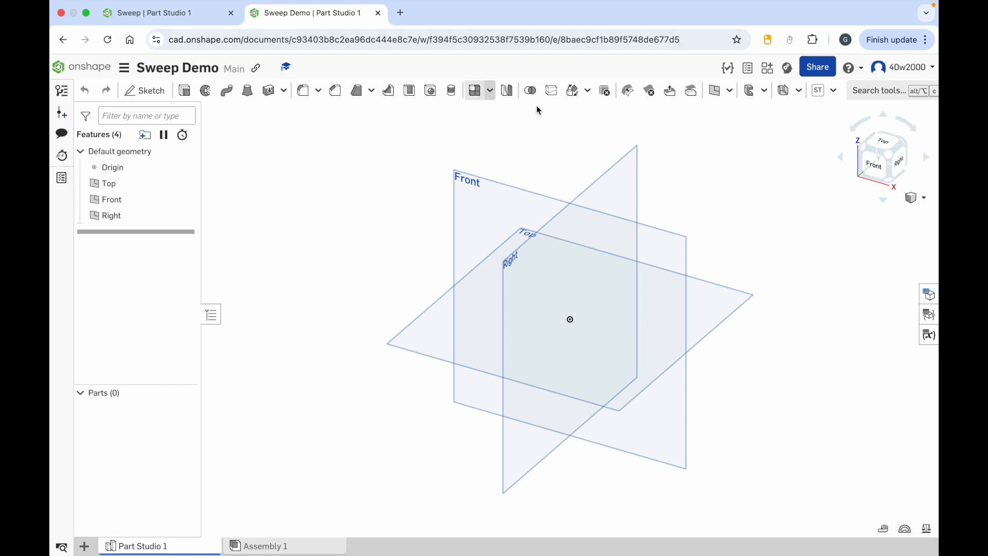
pyautogui.click(869, 168)
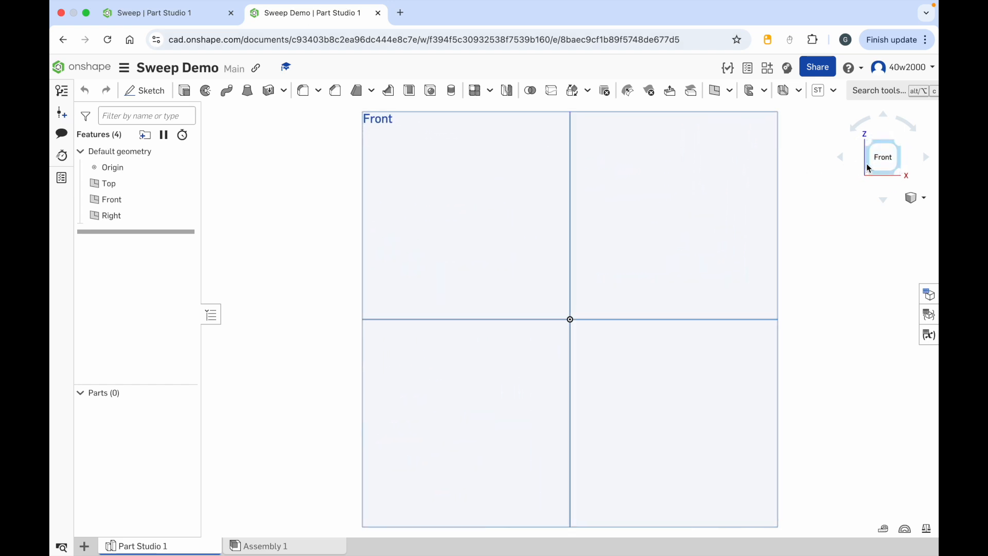
pyautogui.click(144, 91)
pyautogui.click(449, 194)
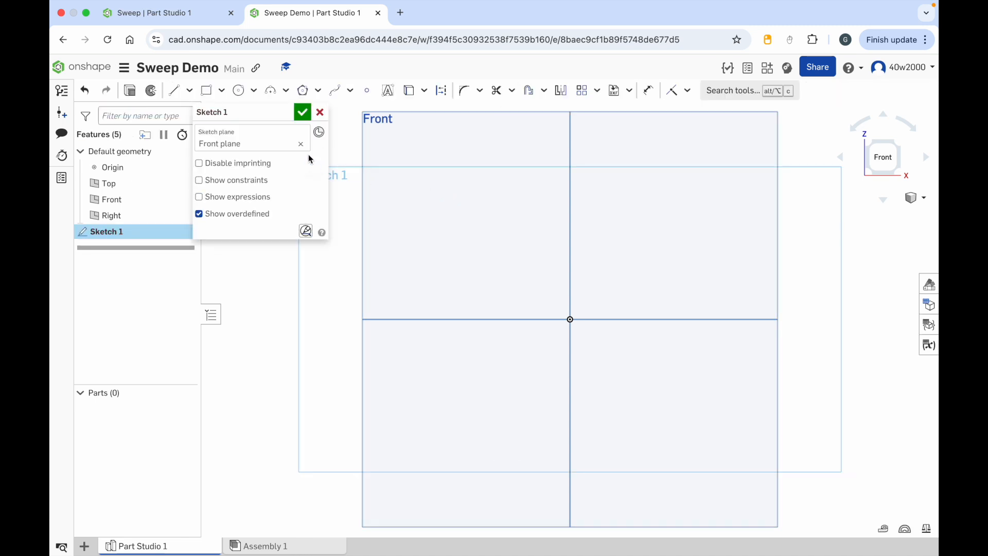
pyautogui.click(239, 91)
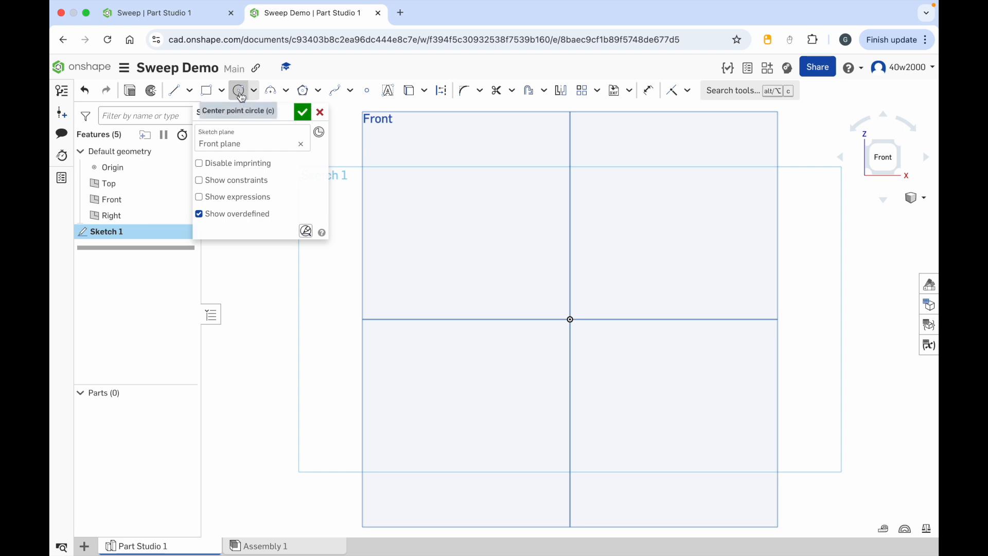
pyautogui.click(570, 171)
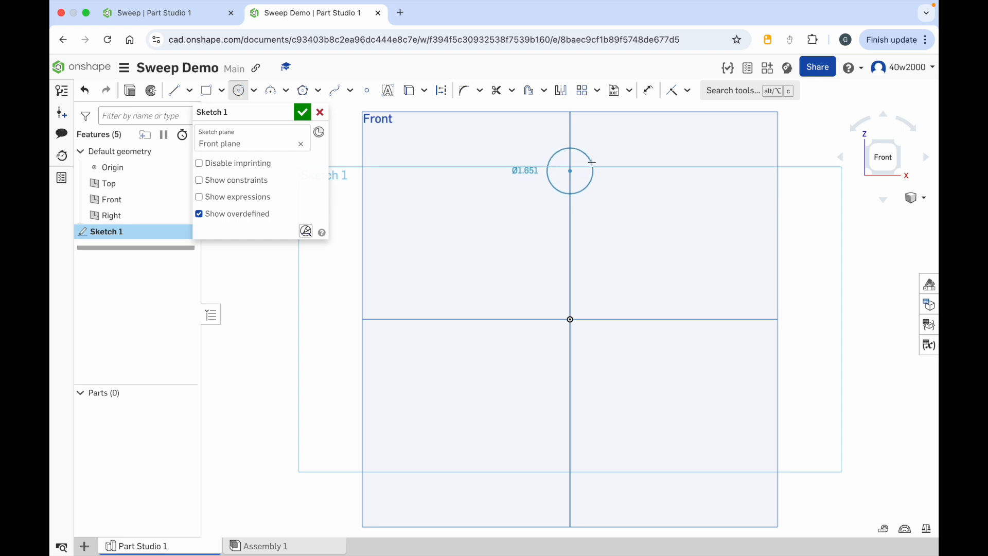
pyautogui.click(592, 165)
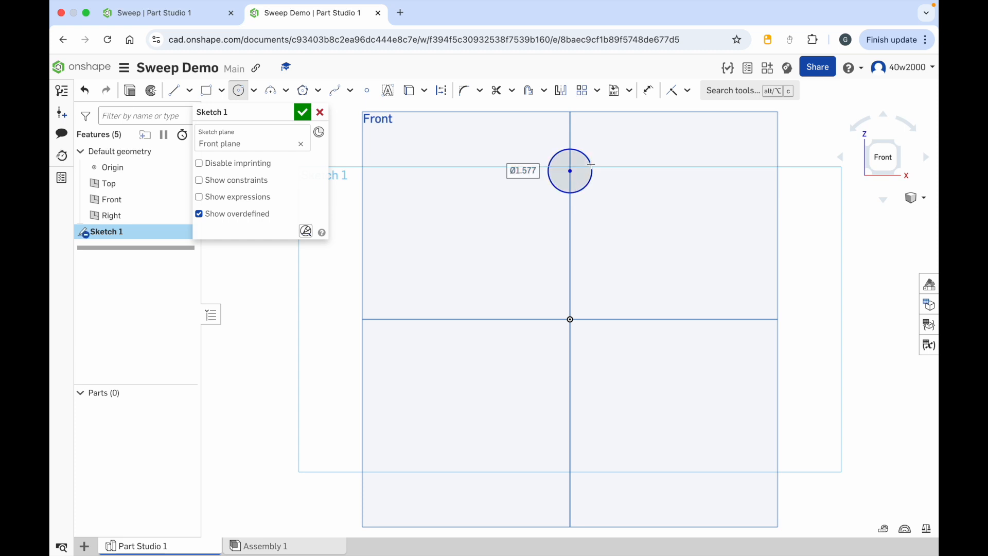
# Add a diameter dimension to the circle, accepting its drawn size
pyautogui.click(648, 90)
pyautogui.click(590, 164)
pyautogui.click(639, 166)
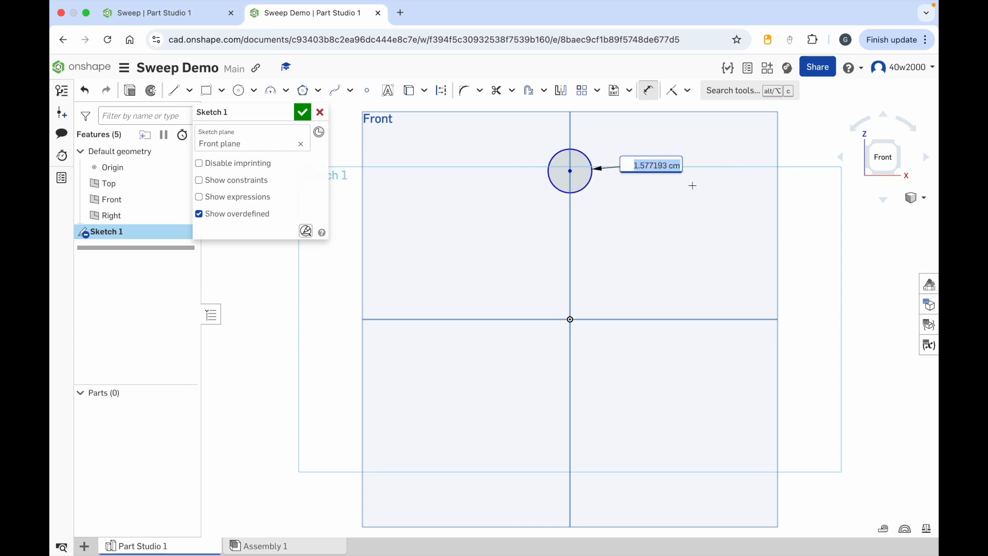
pyautogui.press('Return')
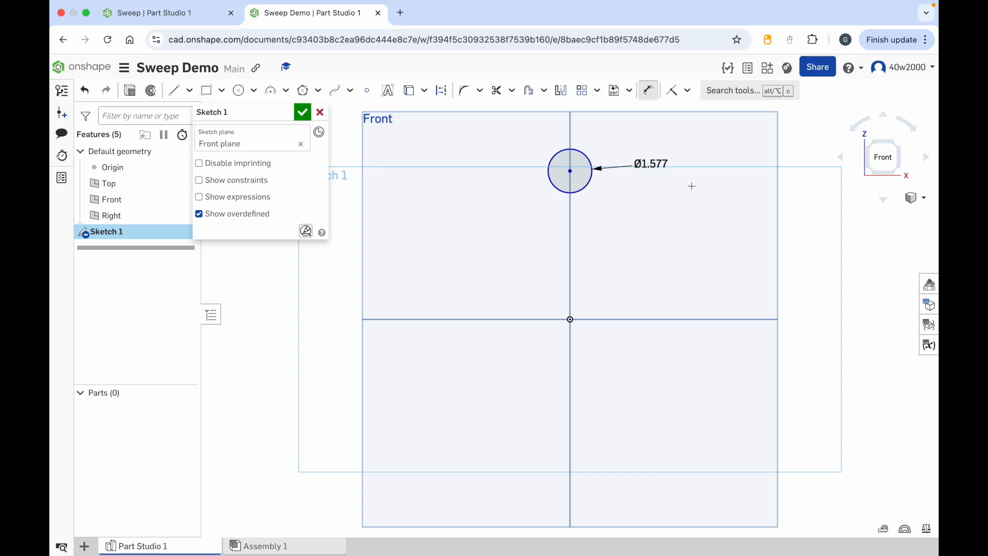
# Rename the circle's sketch as Circle and finish it
pyautogui.click(287, 113)
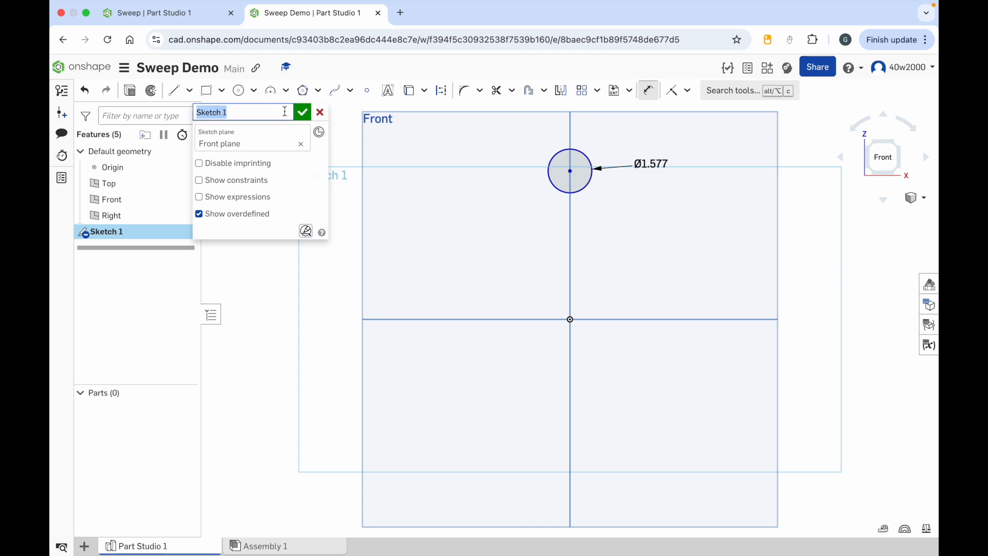
pyautogui.write('C')
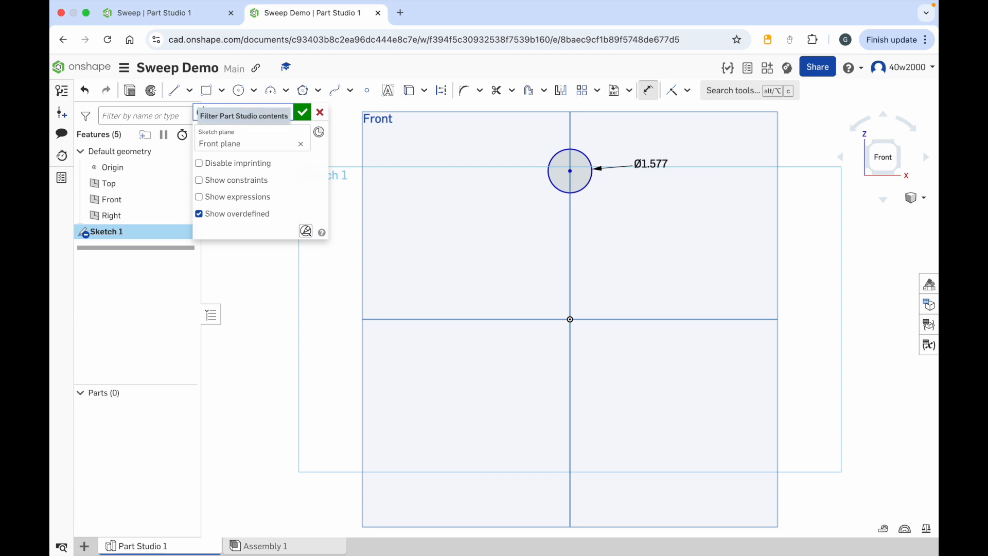
pyautogui.write('ircle')
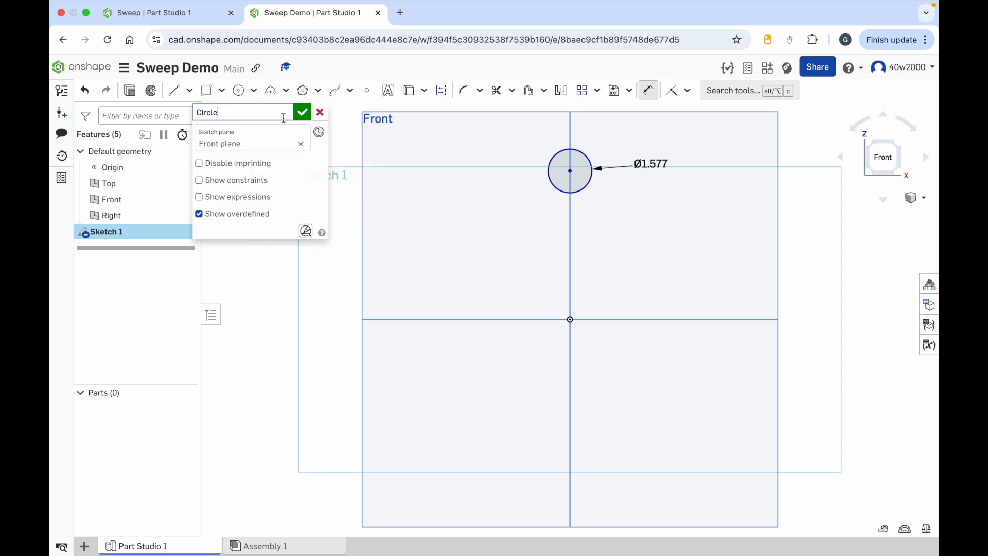
pyautogui.click(302, 112)
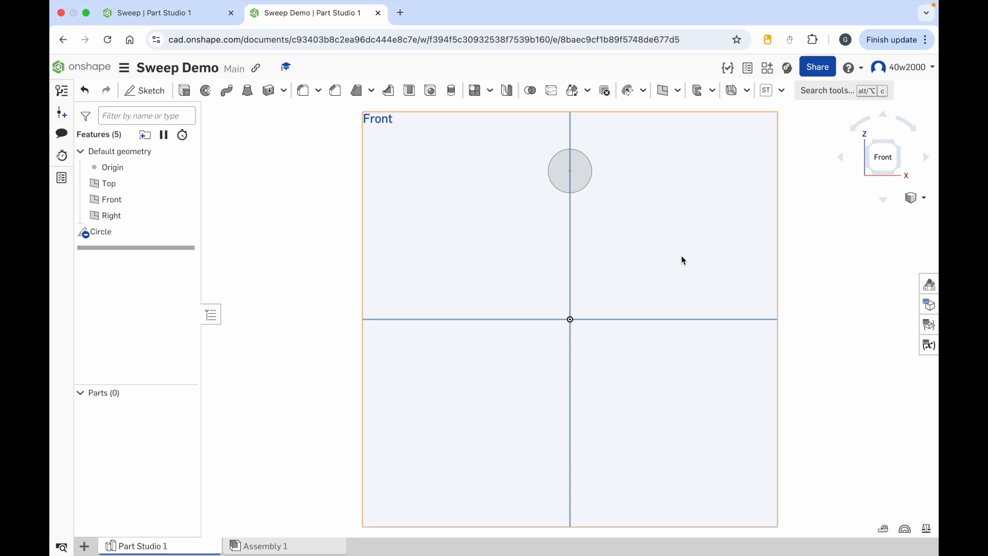
# Sketch a three-point arc of about 4.87 cm radius on the Right plane, from the circle's centre to a point level with the origin
pyautogui.moveTo(696, 270); pyautogui.dragTo(649, 276, button='right')
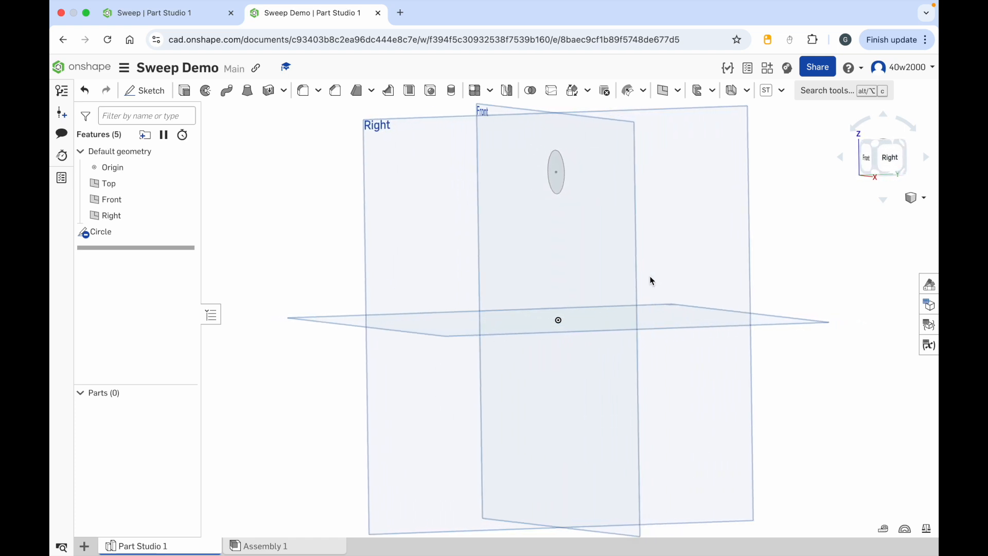
pyautogui.click(889, 161)
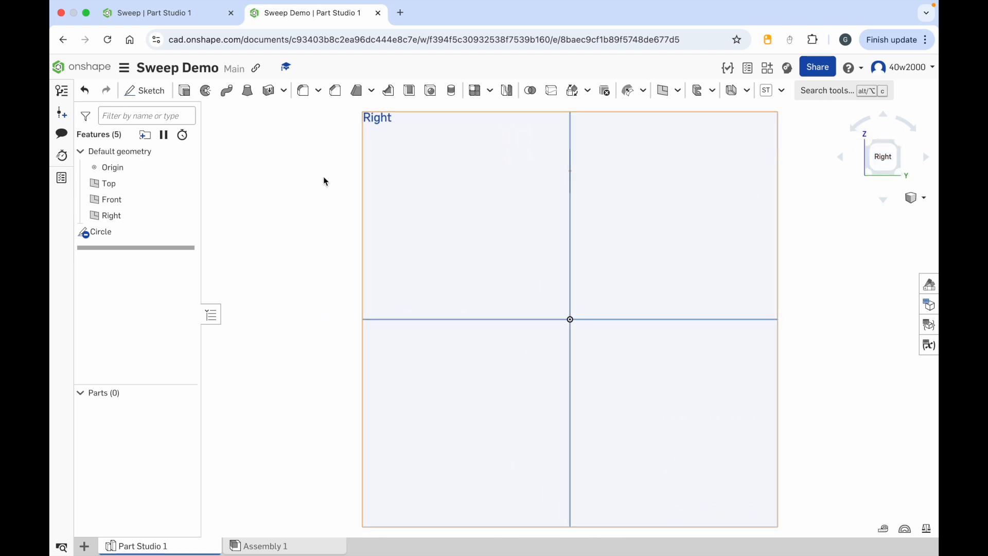
pyautogui.click(140, 90)
pyautogui.click(417, 211)
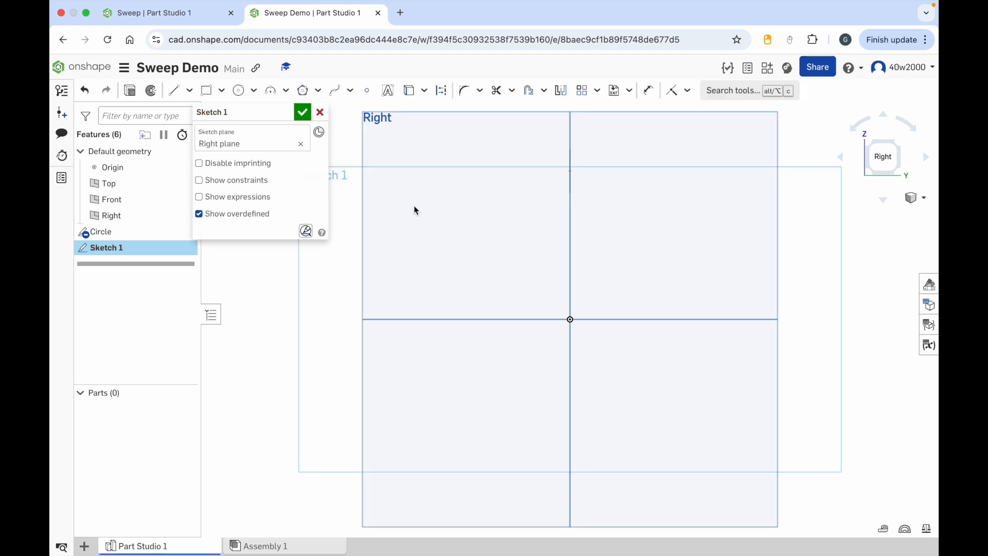
pyautogui.click(285, 93)
pyautogui.click(291, 111)
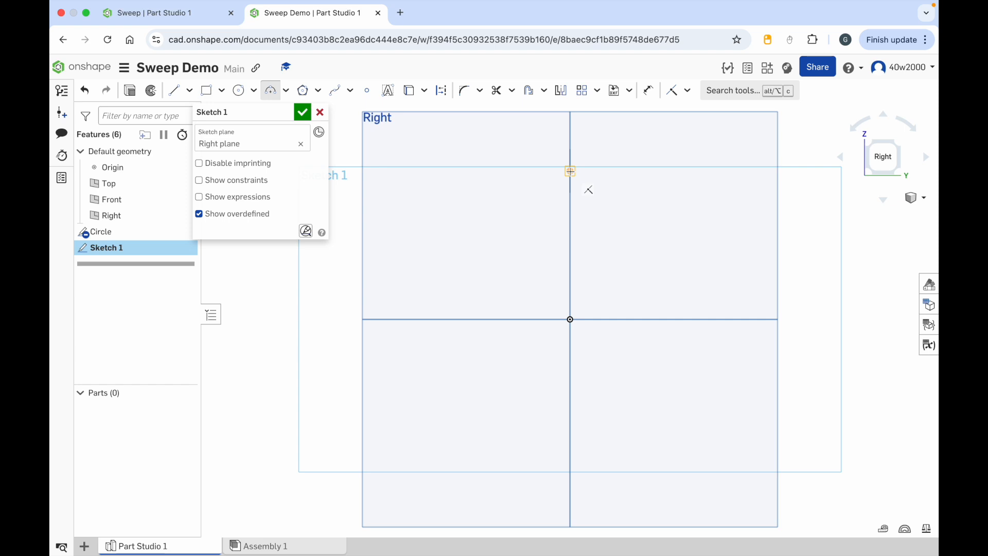
pyautogui.moveTo(571, 171); pyautogui.dragTo(704, 319)
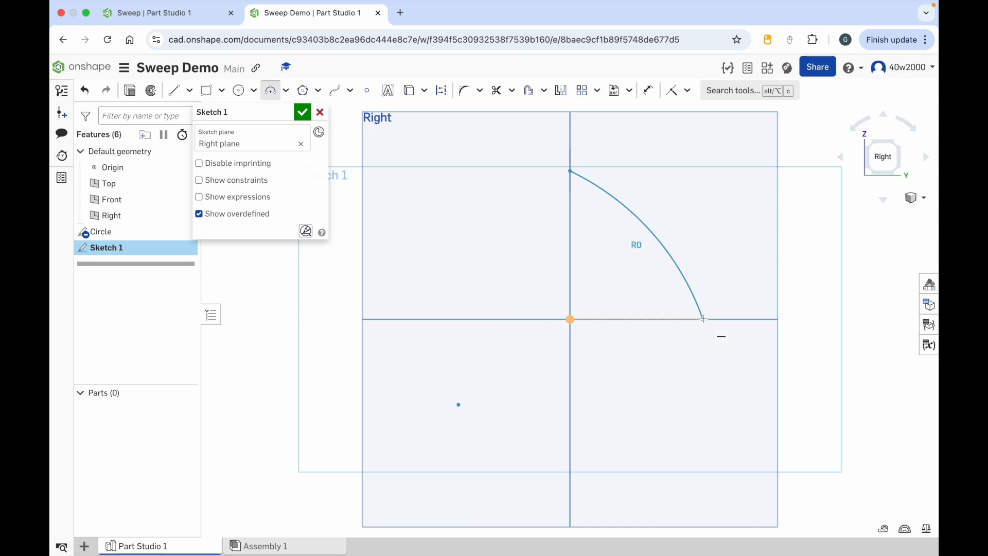
pyautogui.click(704, 318)
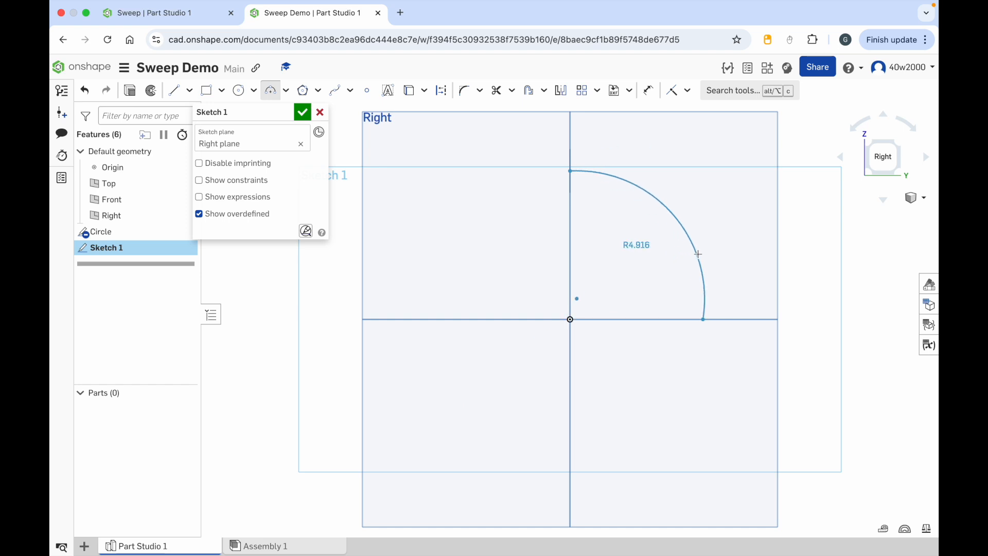
pyautogui.click(679, 229)
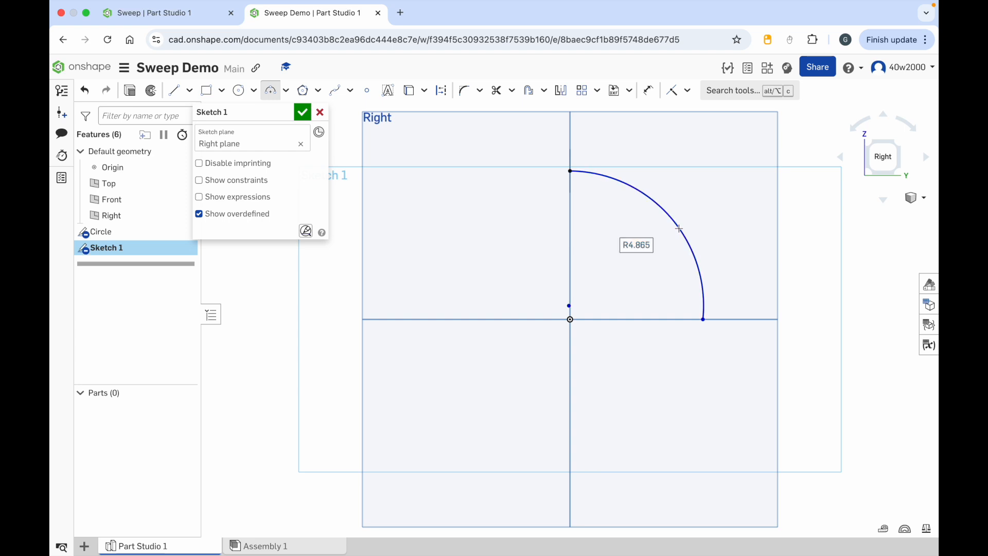
# Rename the arc's sketch as Curve and finish it
pyautogui.click(228, 113)
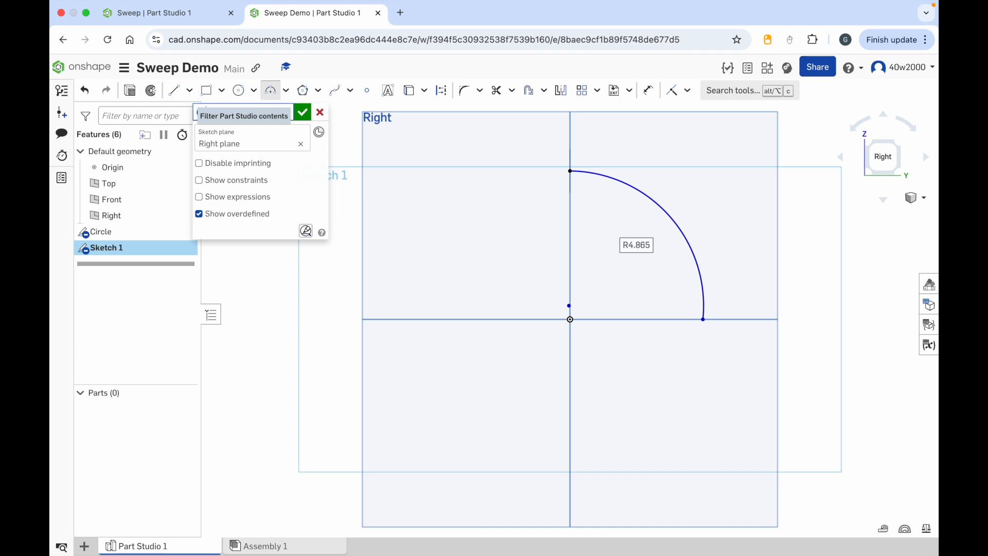
pyautogui.write('Curve')
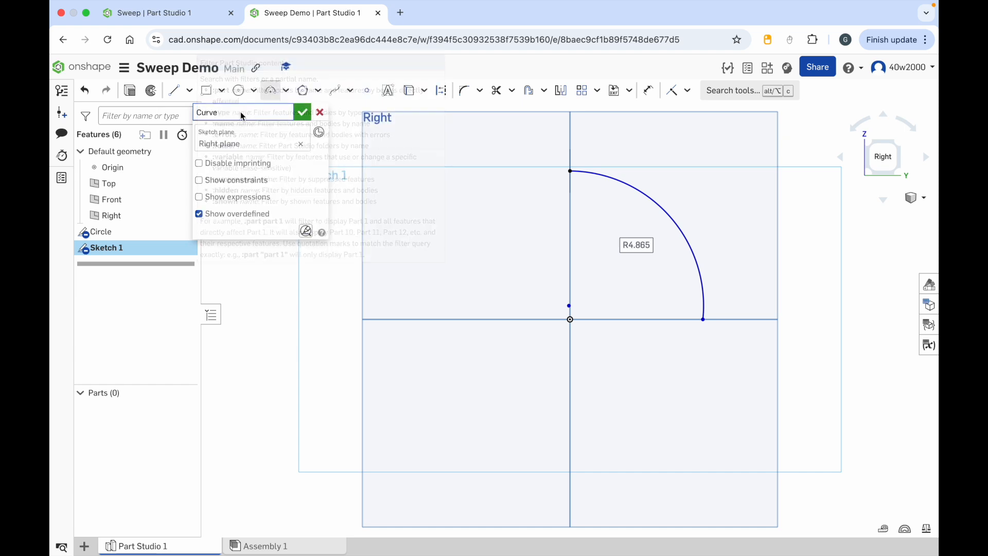
pyautogui.click(302, 112)
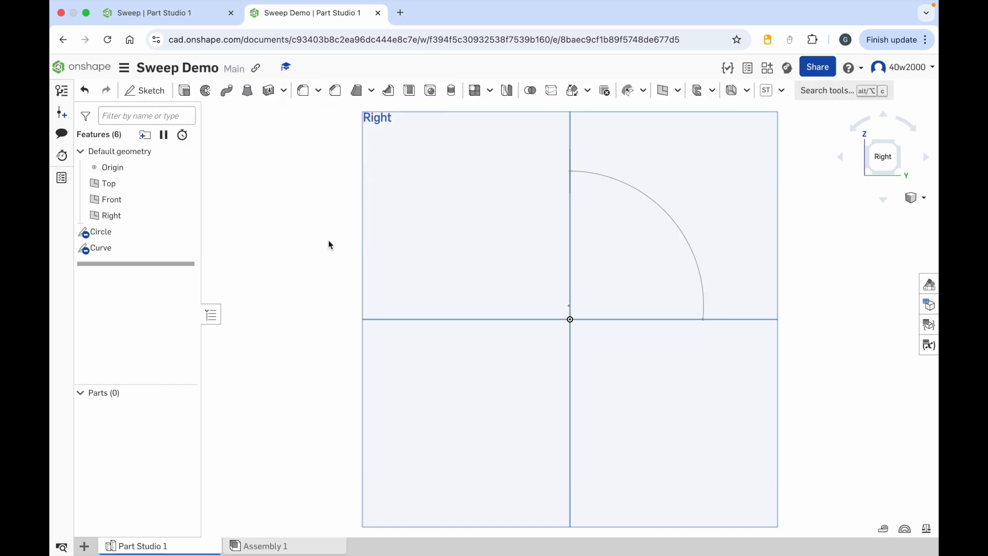
# Sweep the face of Circle along the edge of Curve as a new solid
pyautogui.moveTo(320, 225)
pyautogui.mouseDown(button='right')
pyautogui.moveTo(347, 224)
pyautogui.moveTo(307, 225)
pyautogui.mouseUp(button='right')
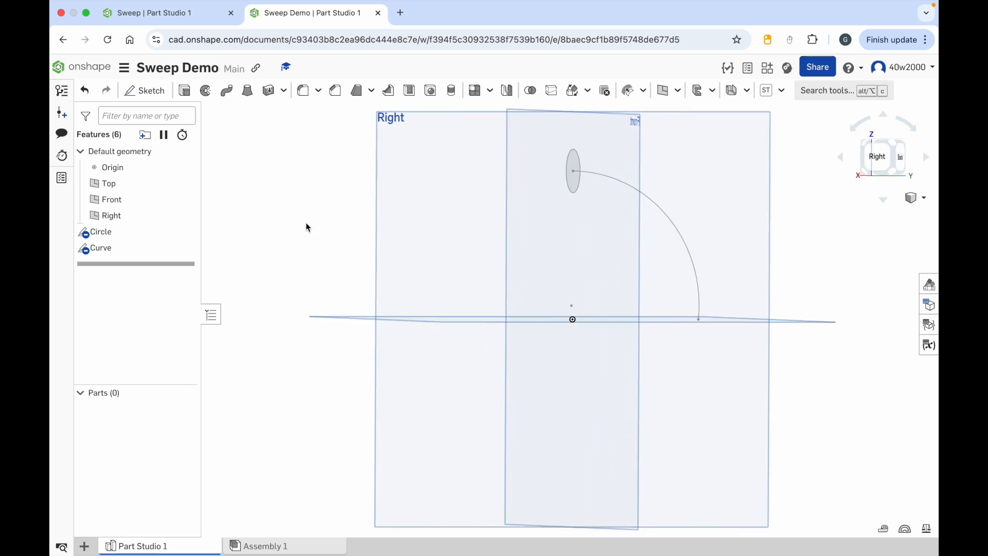
pyautogui.click(228, 94)
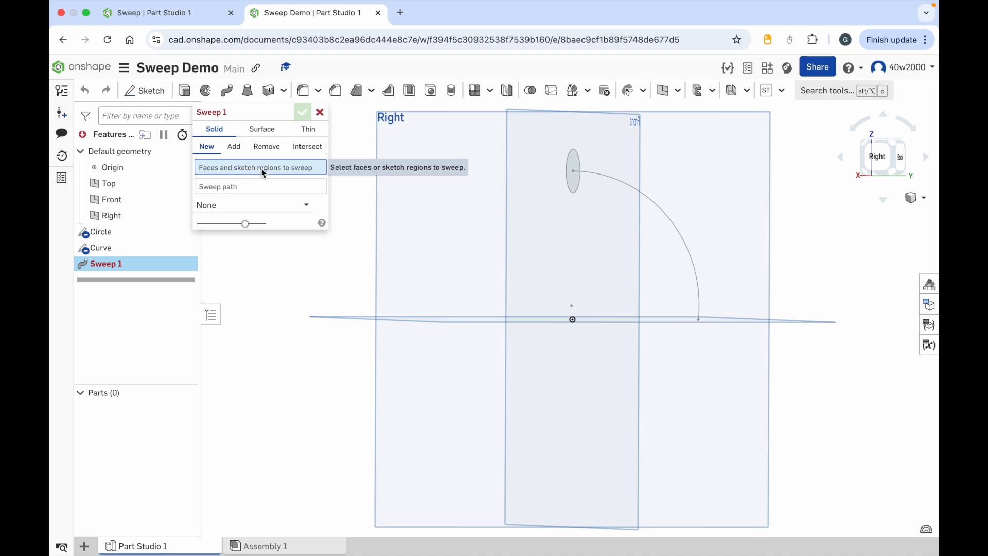
pyautogui.click(575, 170)
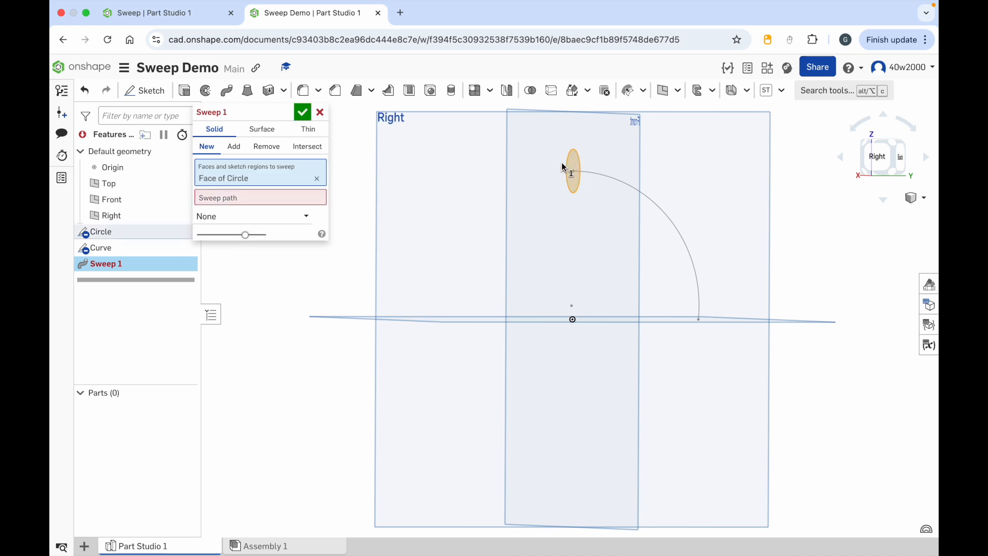
pyautogui.click(227, 200)
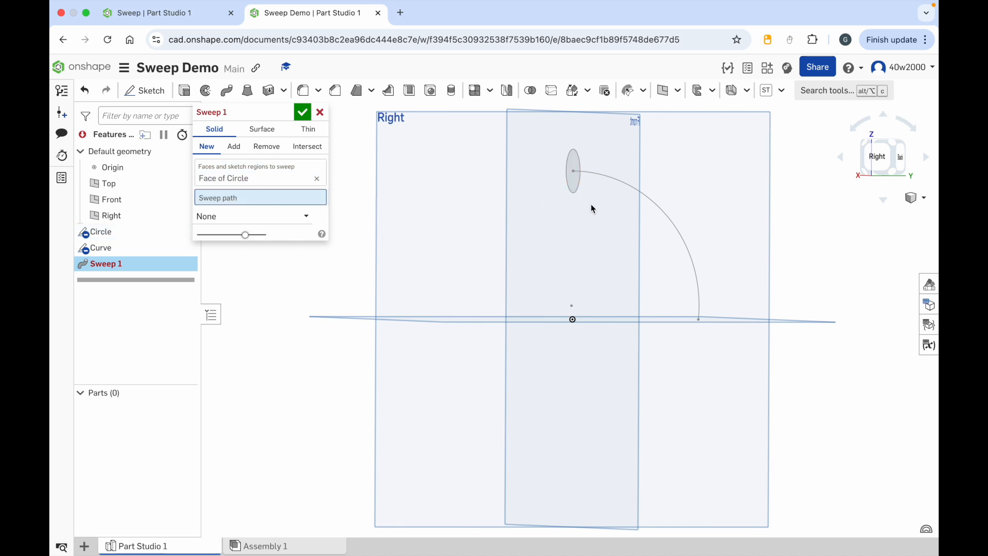
pyautogui.click(672, 219)
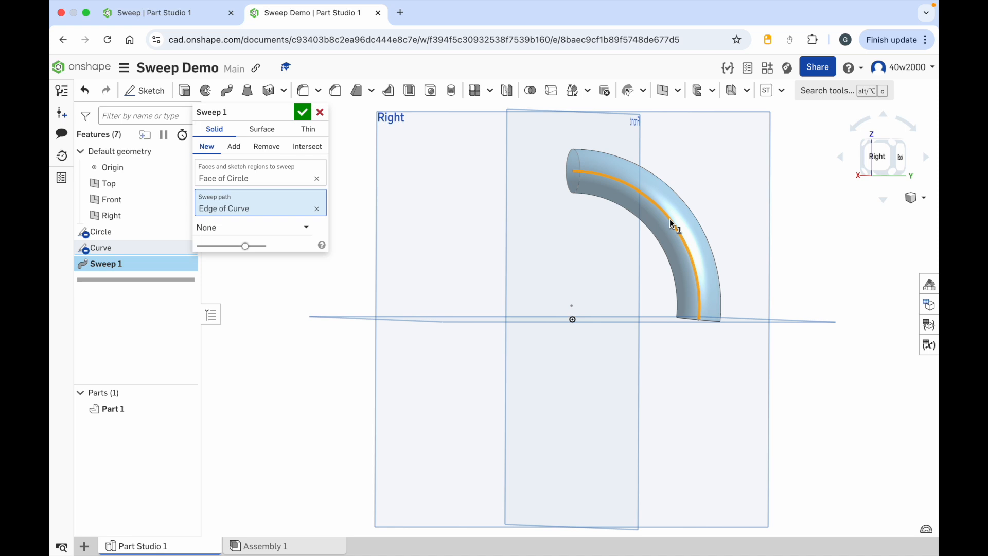
pyautogui.moveTo(669, 221); pyautogui.dragTo(562, 239, button='right')
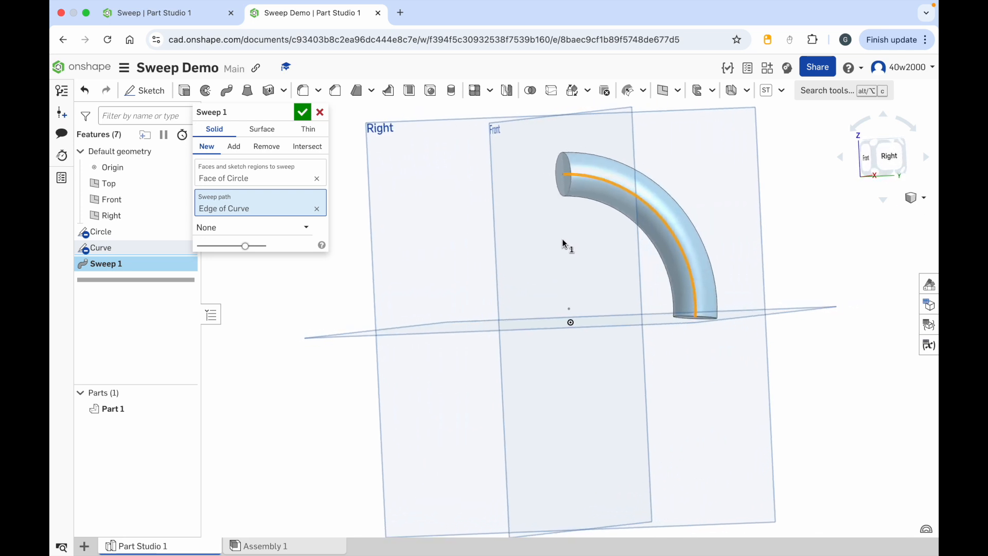
pyautogui.click(304, 115)
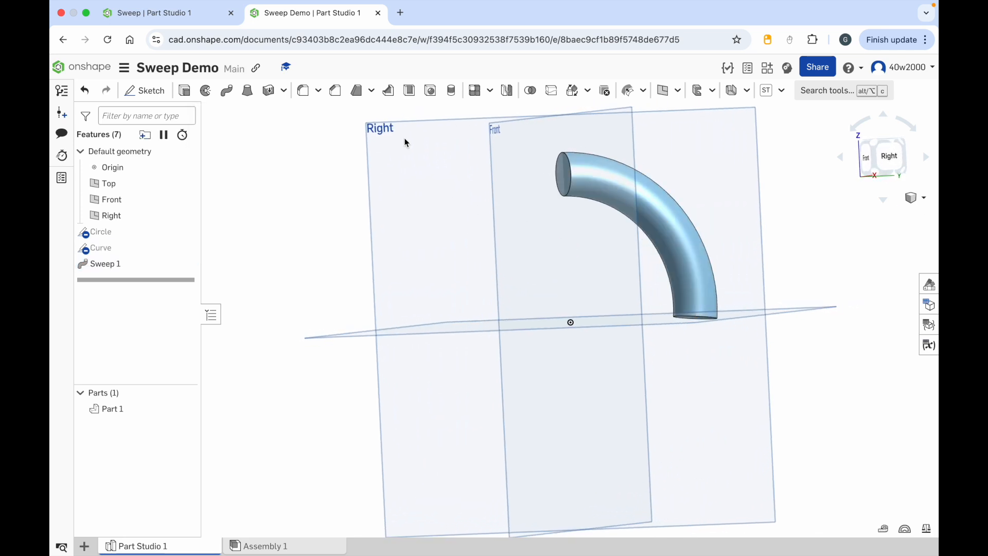
# Reopen the Curve sketch in the Right view and draw a seven-point spline from the arc's lower end, looping below and around the origin
pyautogui.click(889, 156)
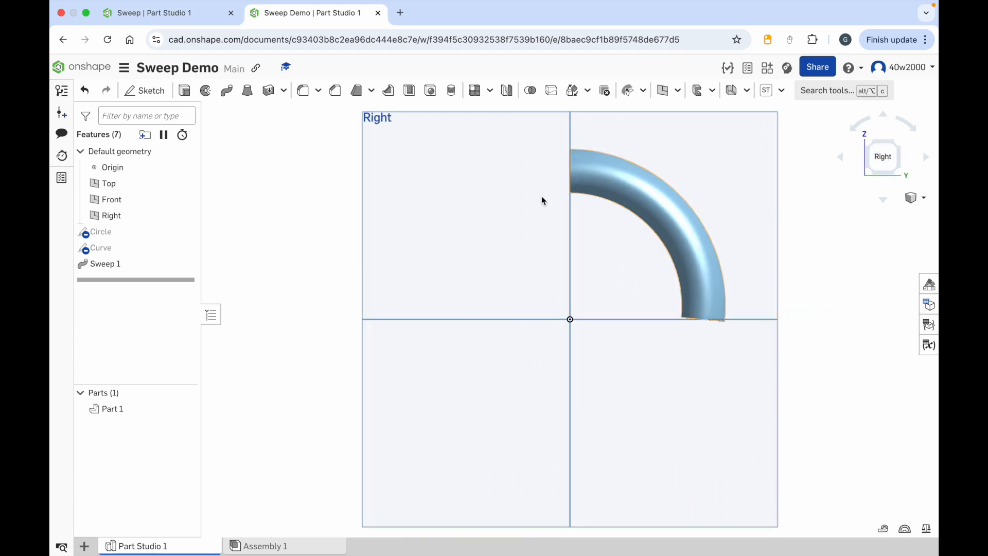
pyautogui.doubleClick(103, 249)
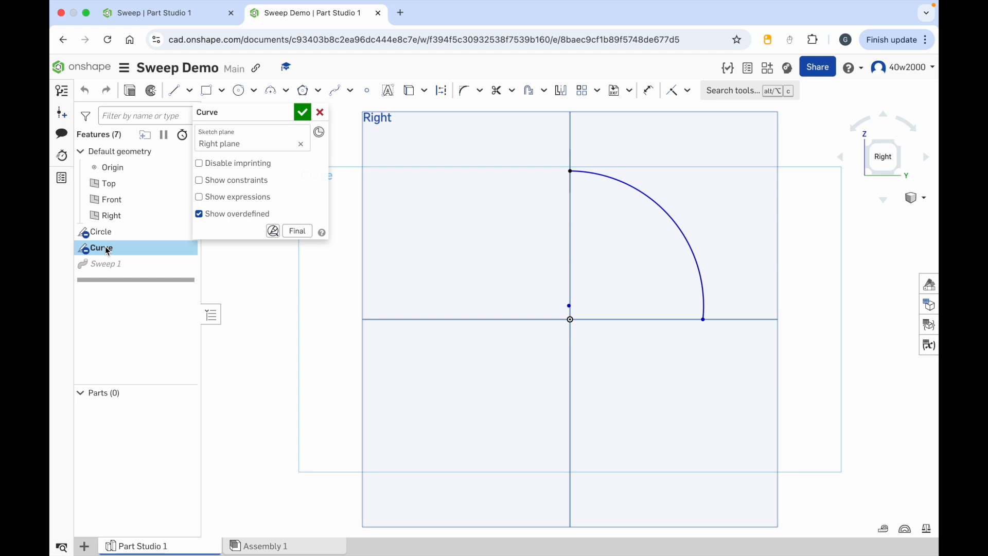
pyautogui.click(336, 93)
pyautogui.click(703, 320)
pyautogui.click(695, 416)
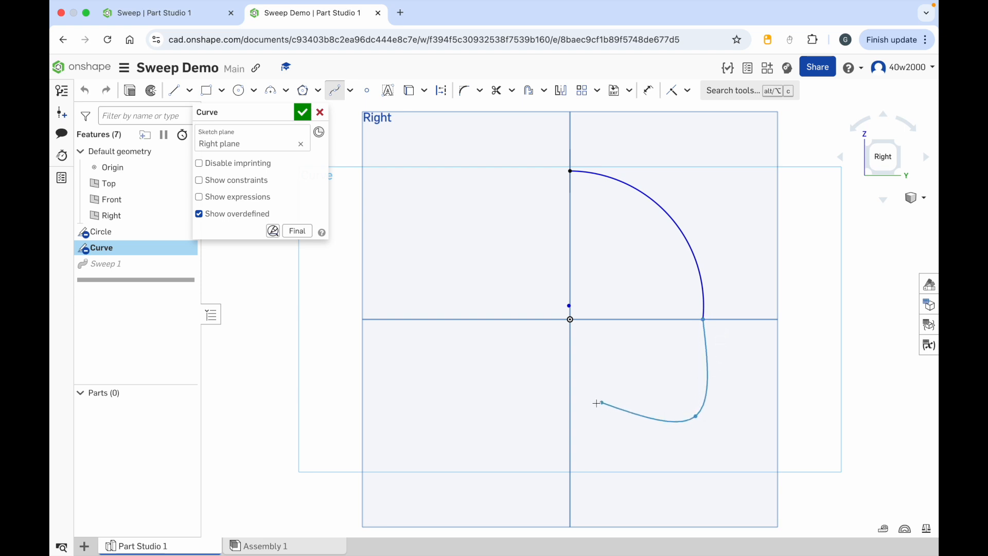
pyautogui.click(543, 418)
pyautogui.click(460, 449)
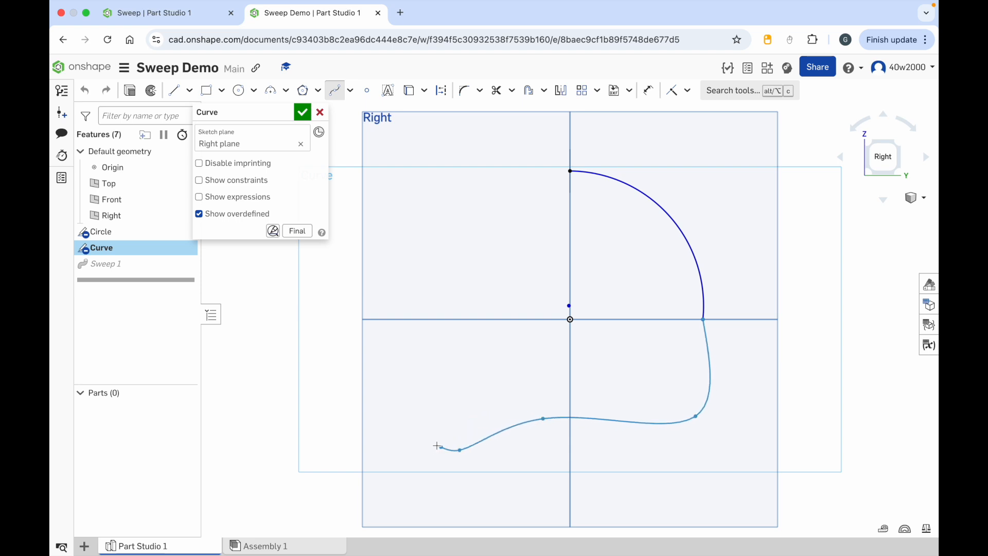
pyautogui.click(393, 380)
pyautogui.click(435, 276)
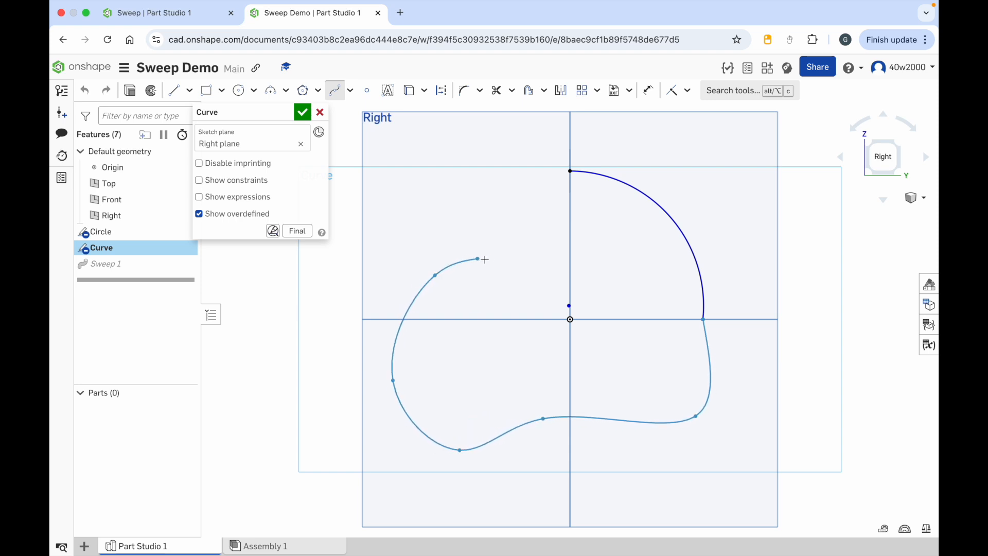
pyautogui.click(526, 264)
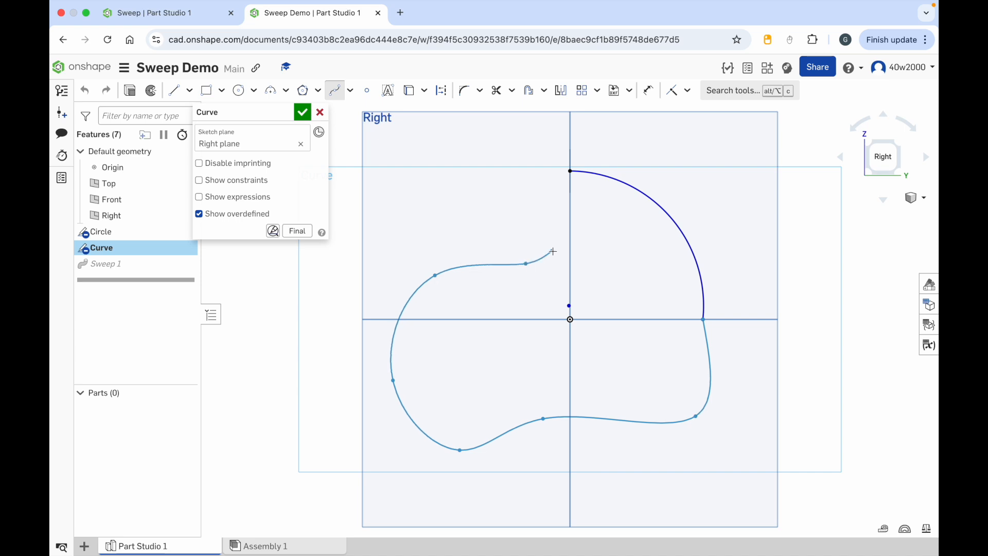
pyautogui.press('Escape')
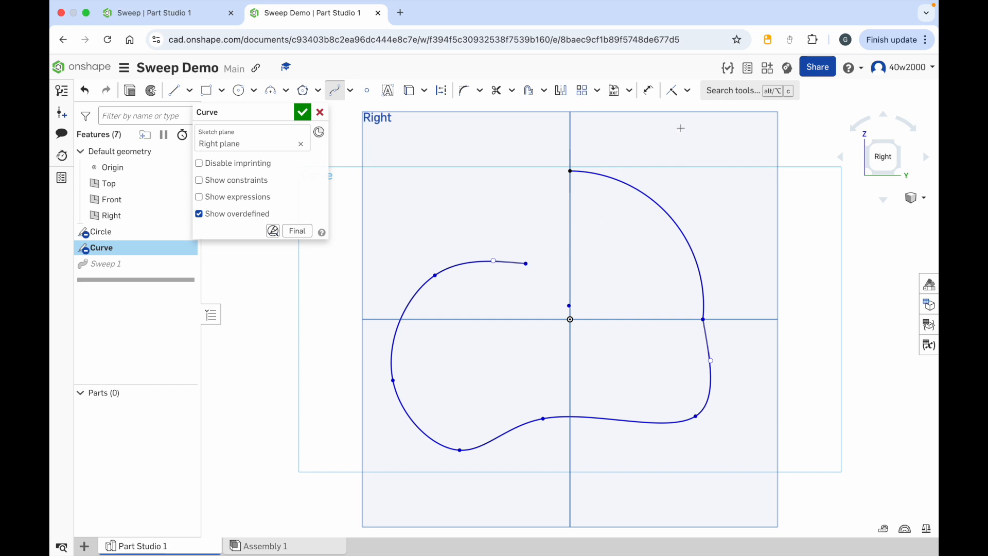
# Make the arc and the spline tangent to each other and finish the Curve sketch
pyautogui.click(688, 91)
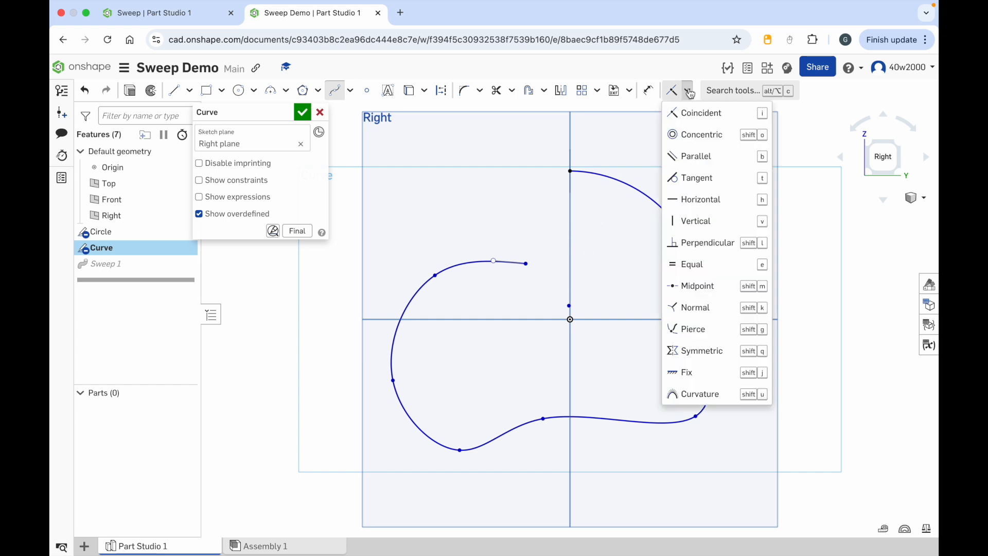
pyautogui.click(694, 180)
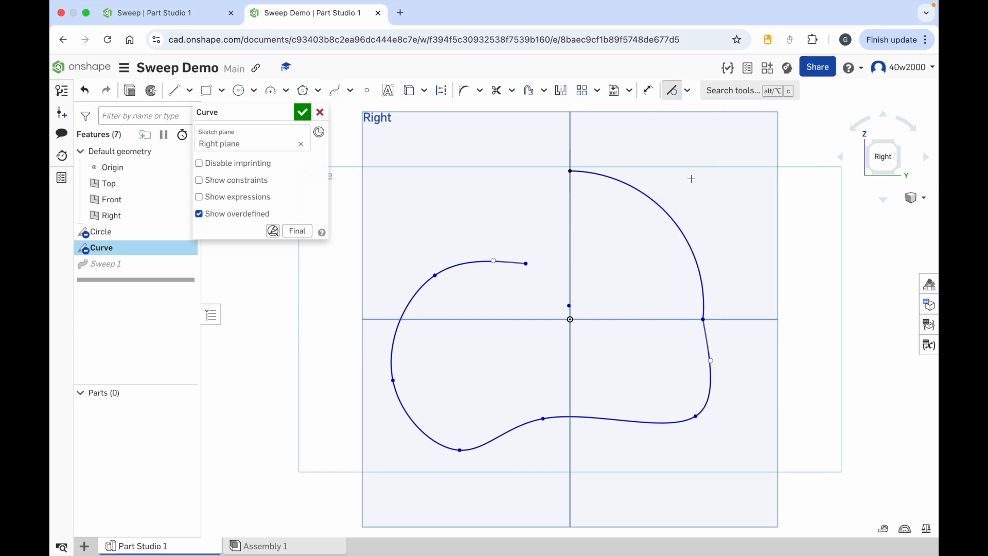
pyautogui.click(700, 278)
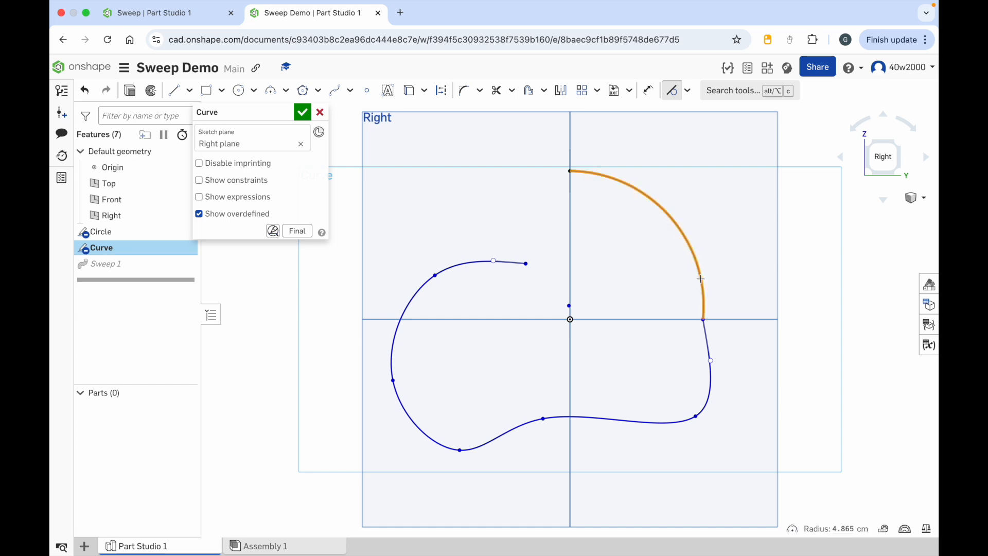
pyautogui.click(711, 390)
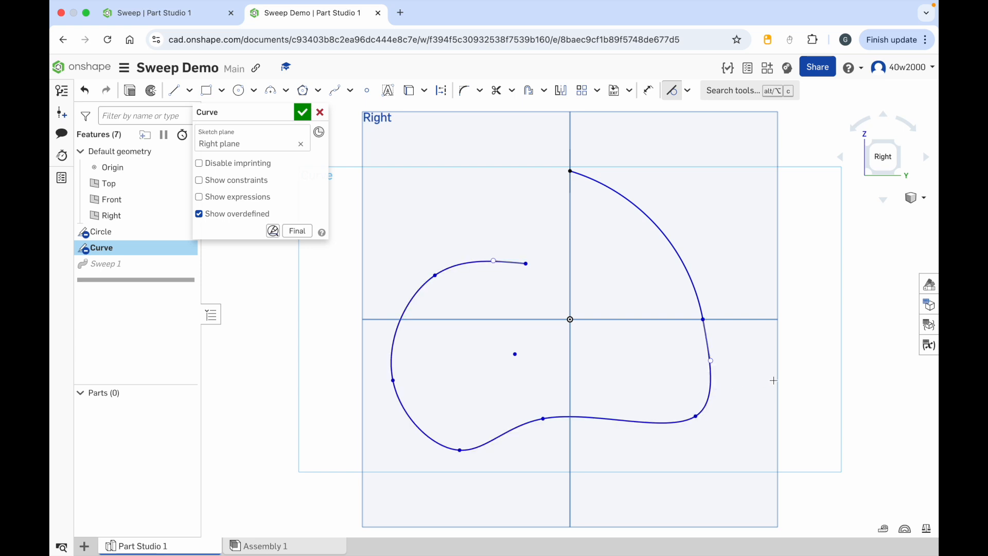
pyautogui.click(301, 113)
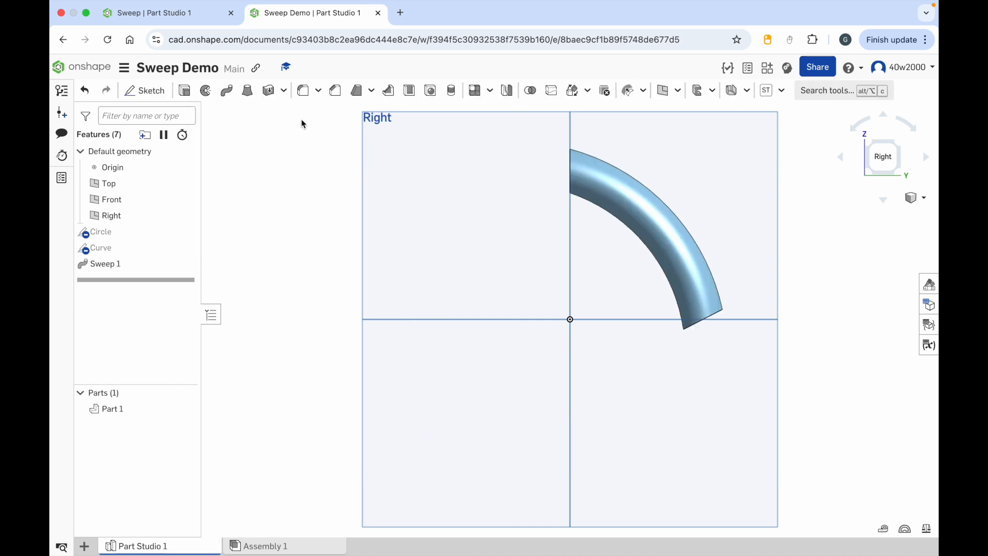
# Show the hidden Curve sketch in the model
pyautogui.moveTo(178, 250)
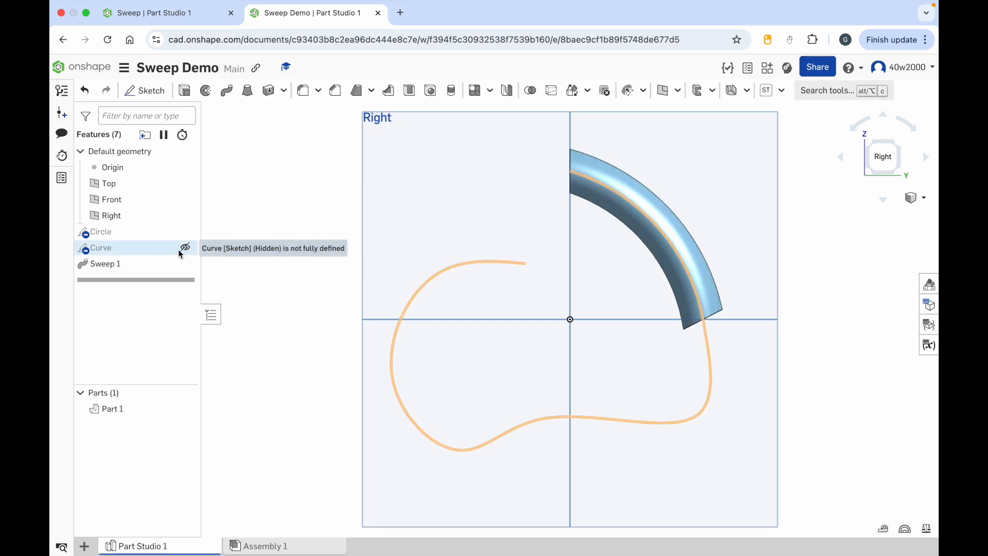
pyautogui.click(185, 248)
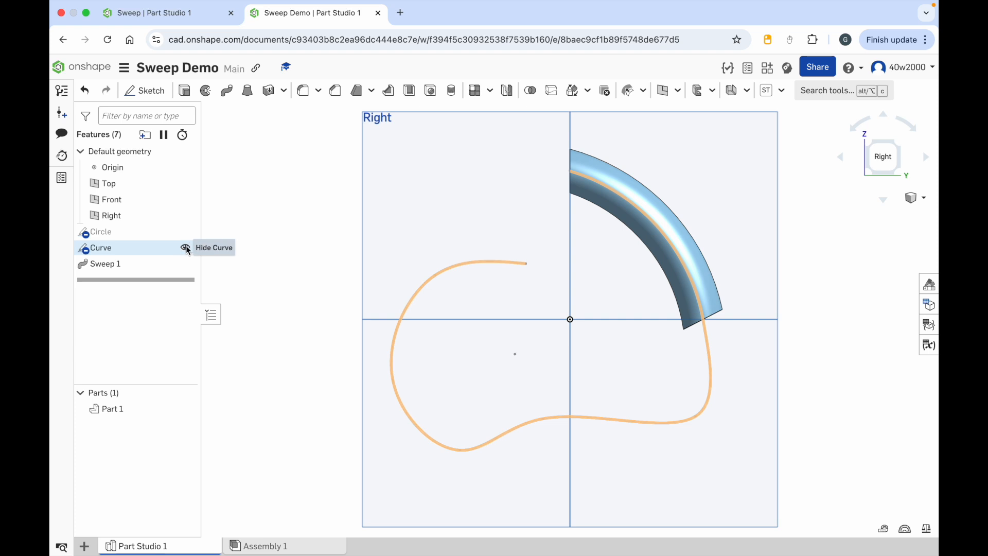
pyautogui.moveTo(426, 265); pyautogui.dragTo(415, 263, button='right')
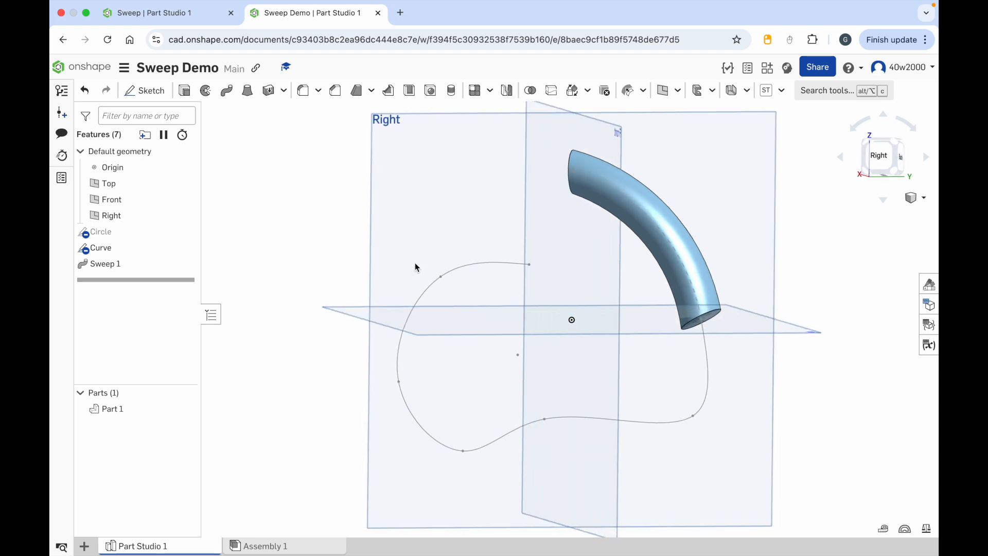
# Sweep the rod's lower end face along the spline of Curve, adding the result to Part 1
pyautogui.click(227, 92)
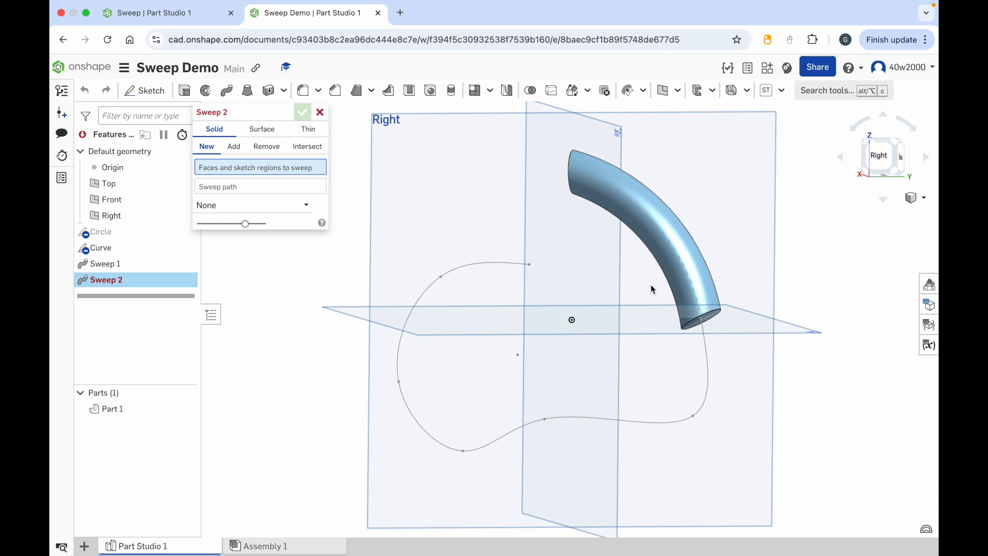
pyautogui.click(709, 321)
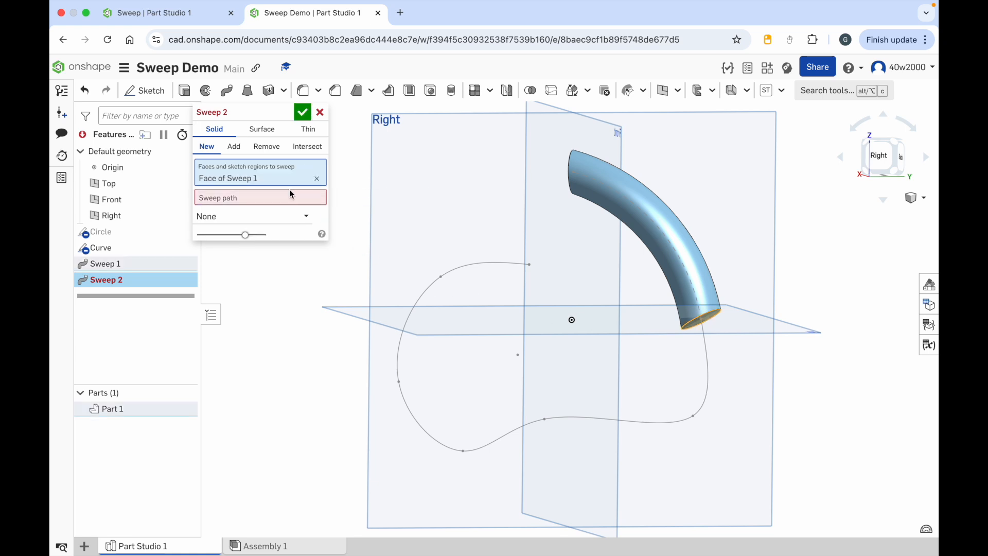
pyautogui.click(707, 391)
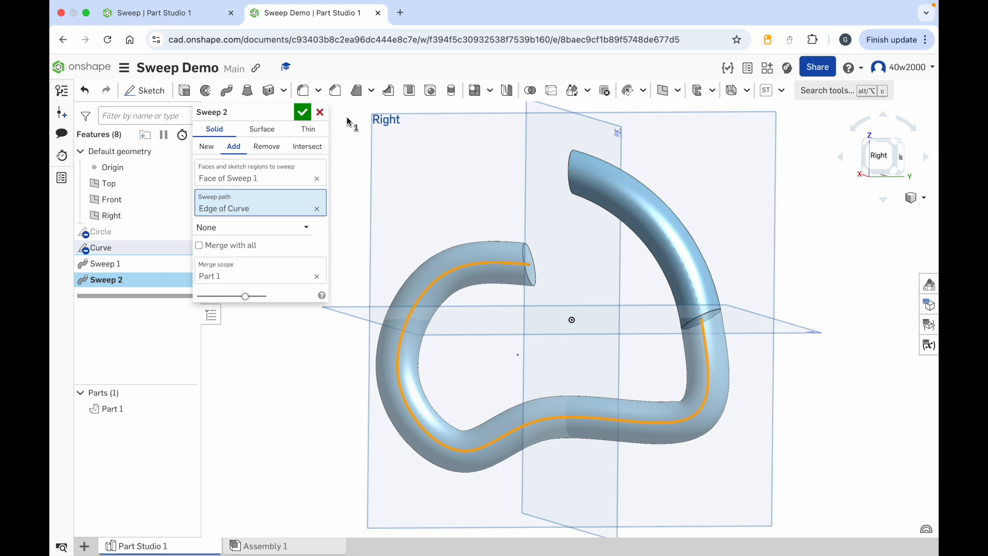
pyautogui.click(299, 116)
pyautogui.moveTo(353, 223); pyautogui.dragTo(381, 216, button='right')
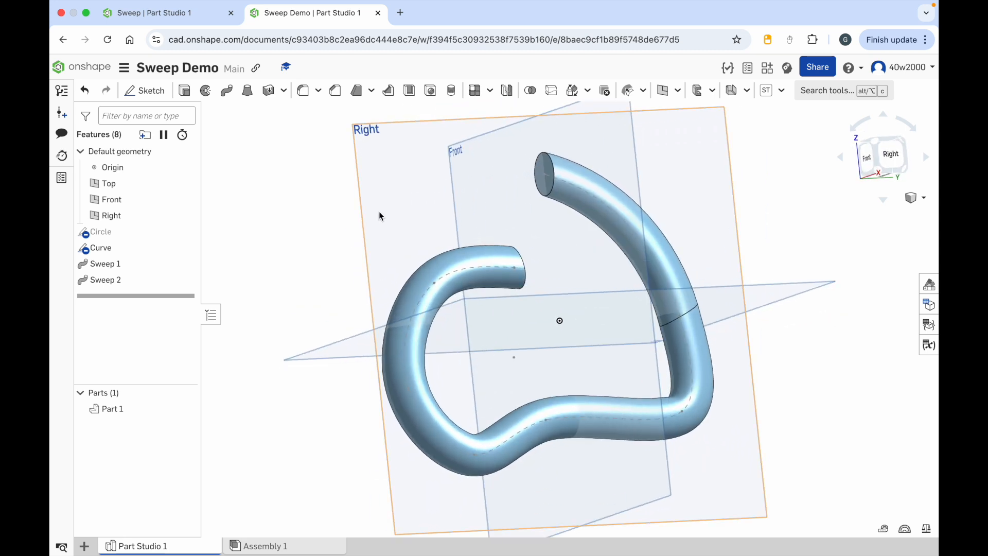
# Delete the second sweep feature, Sweep 2
pyautogui.click(125, 282)
pyautogui.rightClick(124, 281)
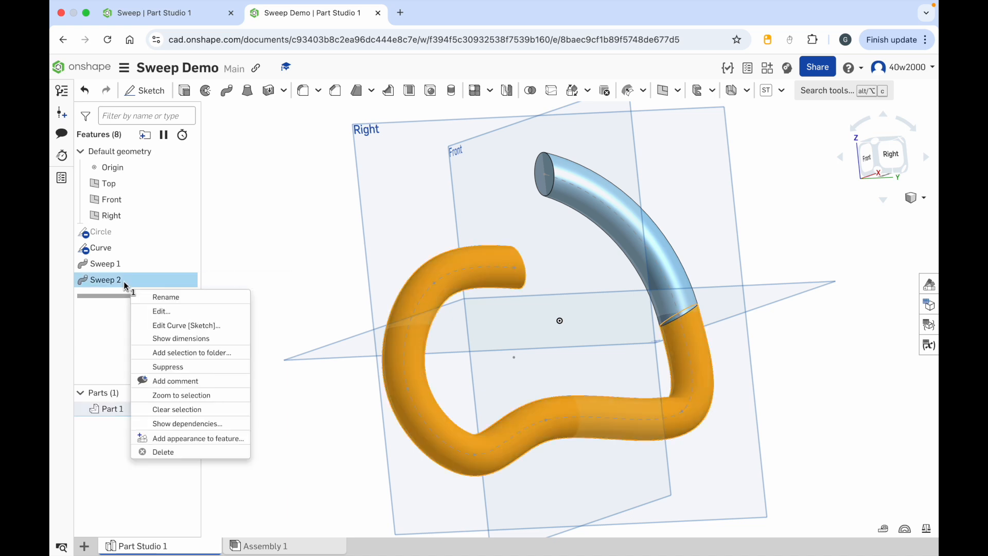
pyautogui.click(172, 452)
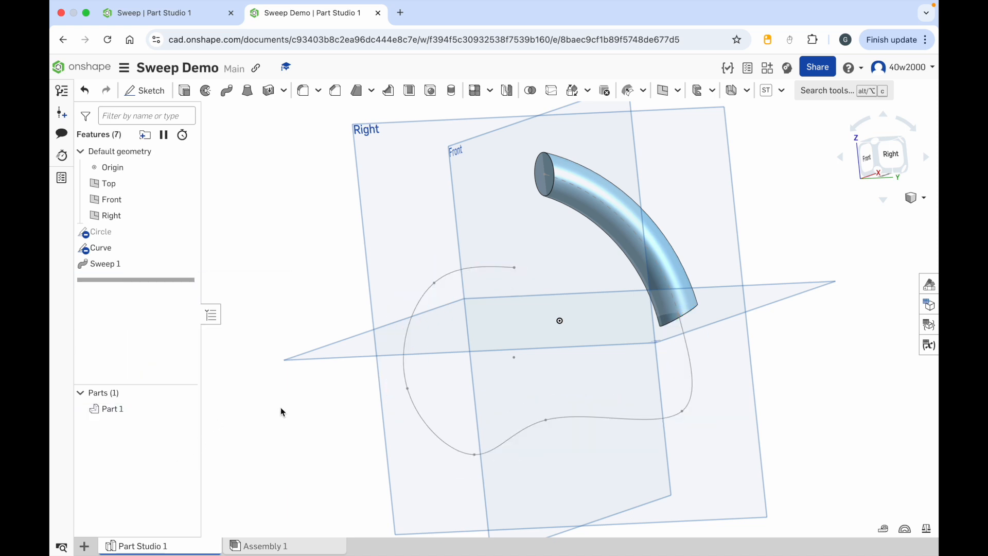
# Edit Sweep 1 to include the spline of Curve as a second path edge after the arc
pyautogui.doubleClick(118, 265)
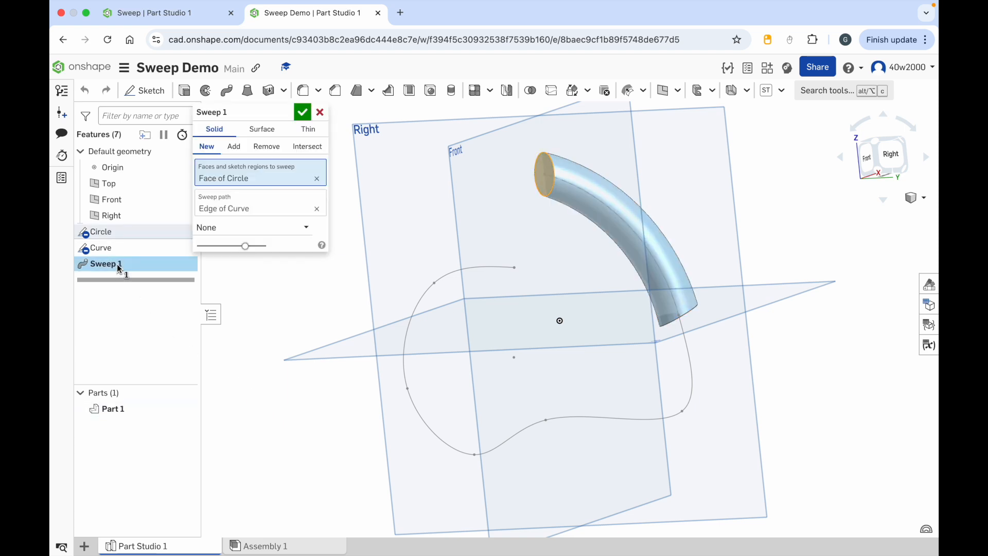
pyautogui.click(268, 211)
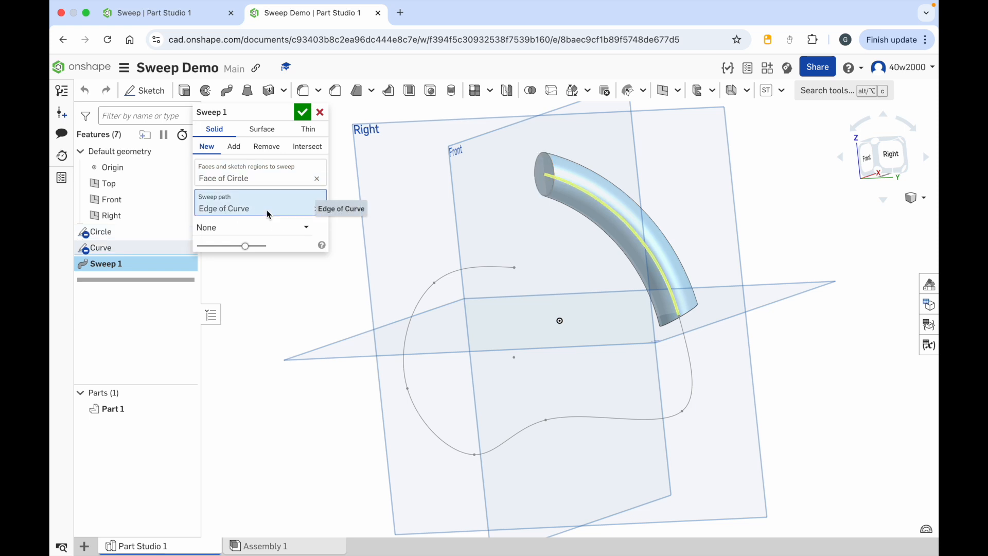
pyautogui.click(693, 378)
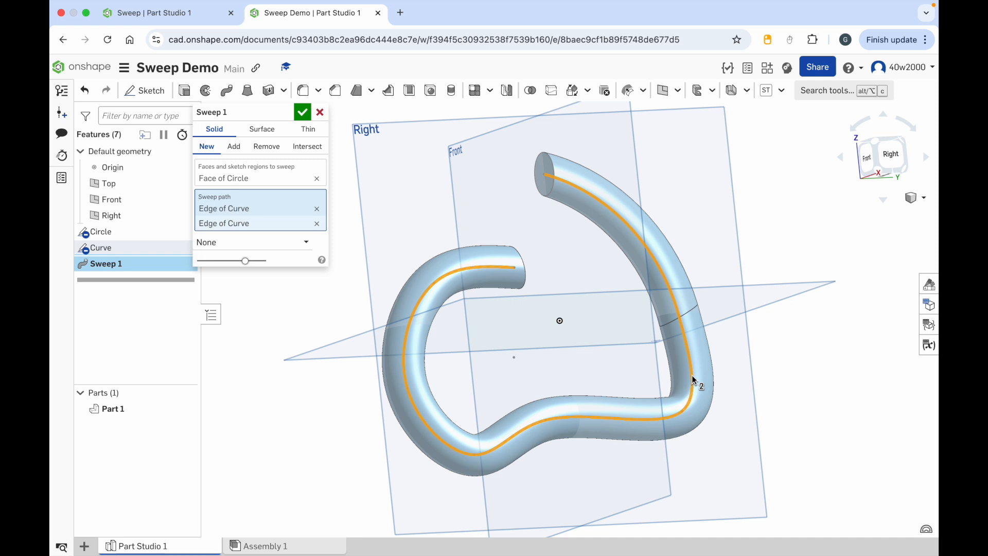
pyautogui.click(303, 113)
pyautogui.moveTo(788, 340)
pyautogui.mouseDown(button='right')
pyautogui.moveTo(757, 354)
pyautogui.moveTo(789, 346)
pyautogui.mouseUp(button='right')
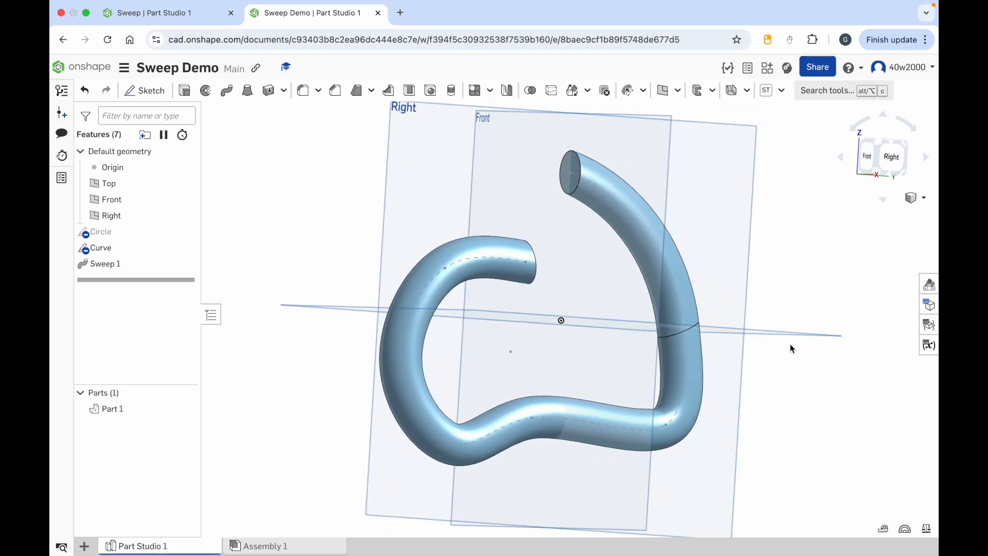
pyautogui.click(109, 265)
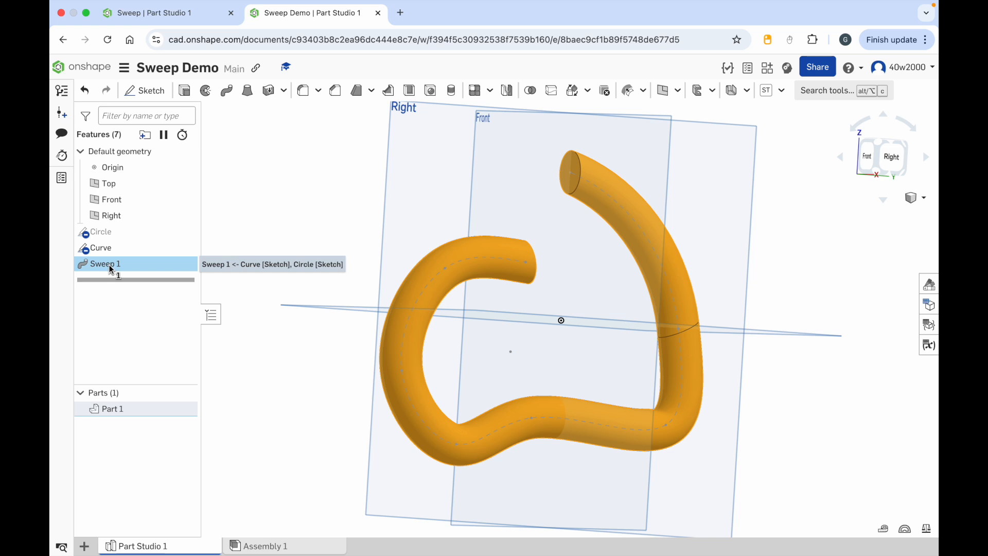